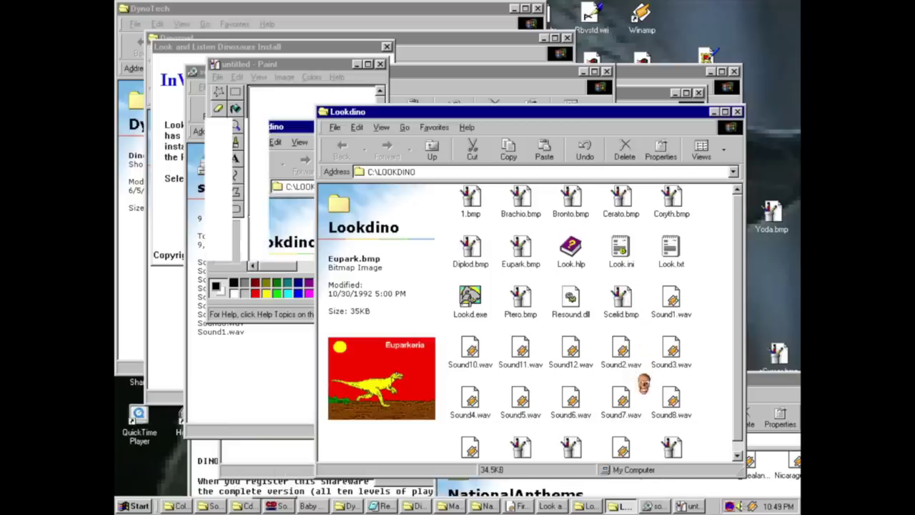
Open Eupark.bmp from the Lookdino folder in the Paint window and maximise that window.
drag(526, 262, 287, 233)
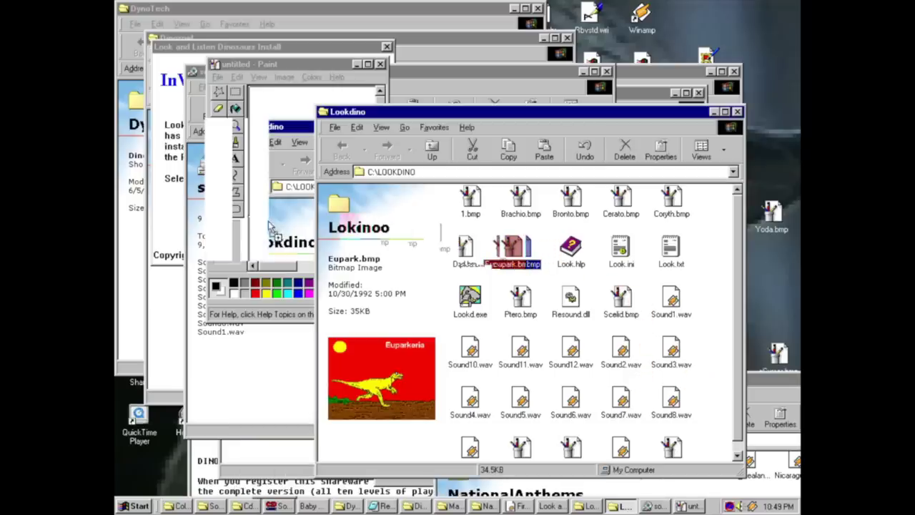
click(318, 65)
double_click(318, 66)
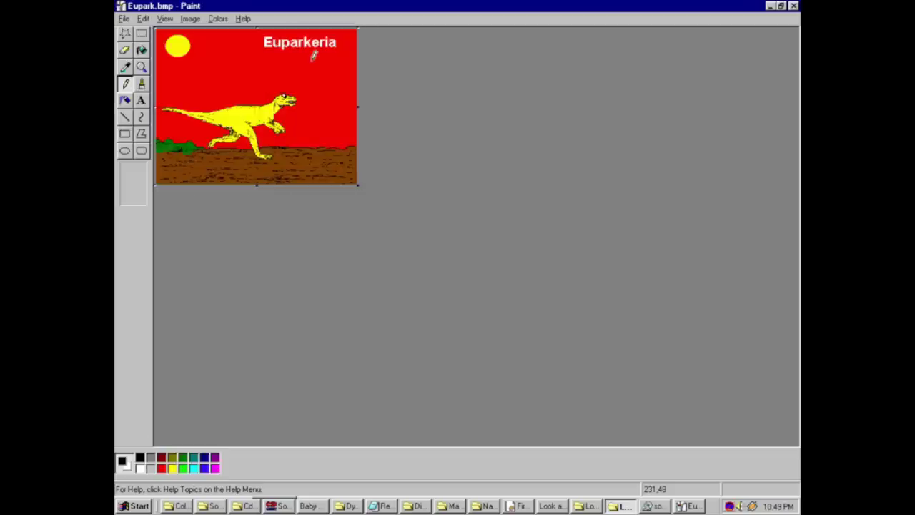
click(137, 505)
mouse_move(225, 360)
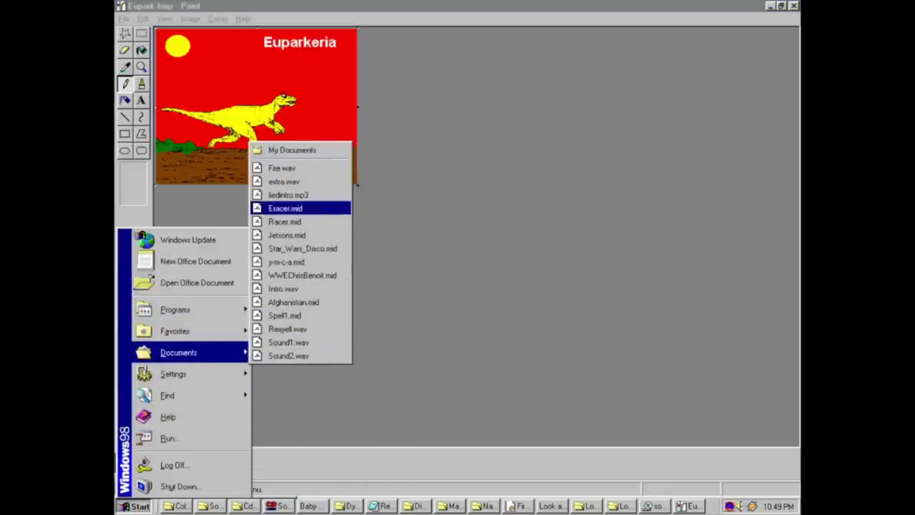
click(259, 152)
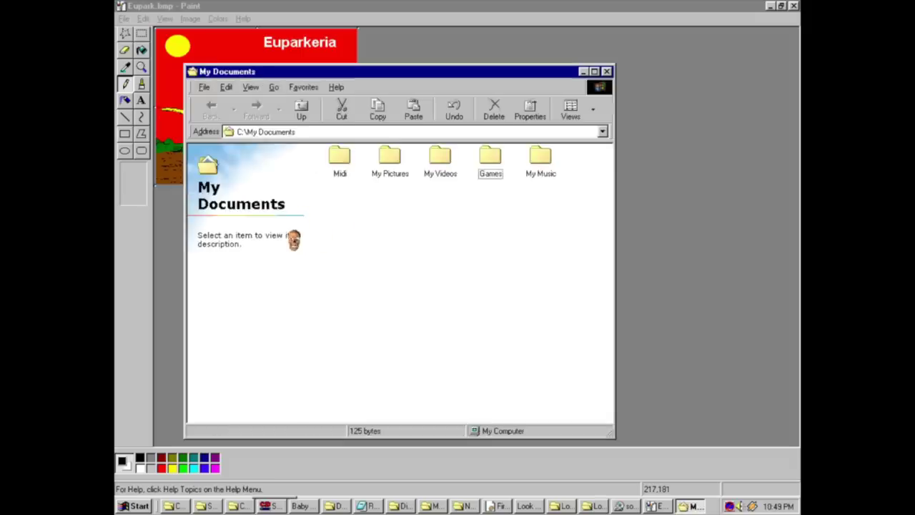
click(732, 226)
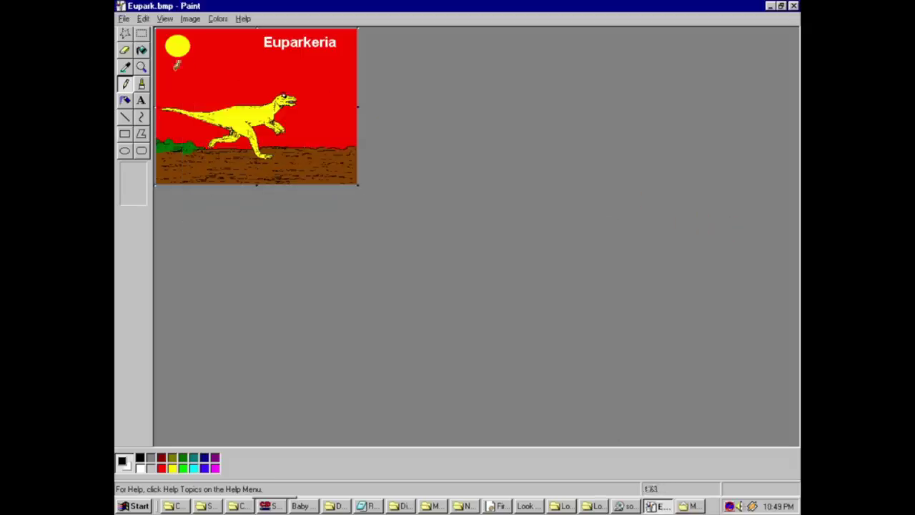
Outline a small figure with a helmet-like head, body and arm in front of the dinosaur, using the smallest round black brush.
click(142, 66)
click(345, 129)
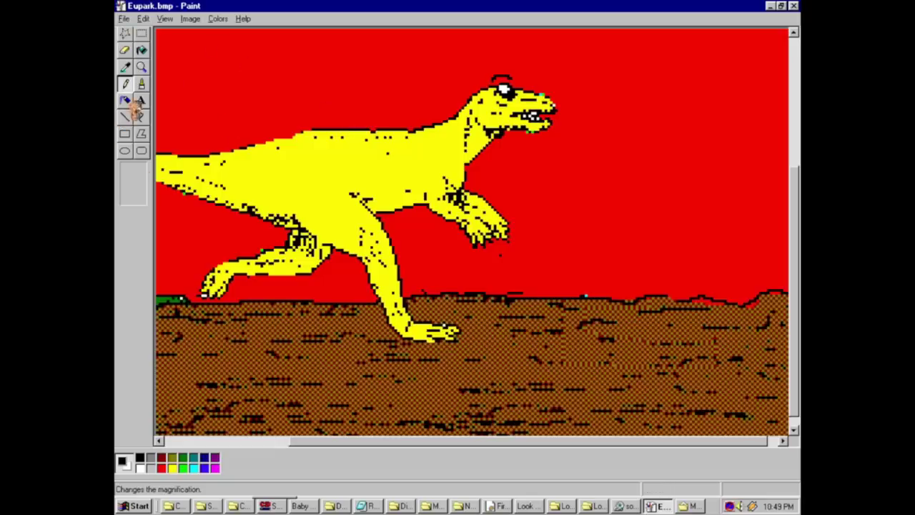
click(141, 84)
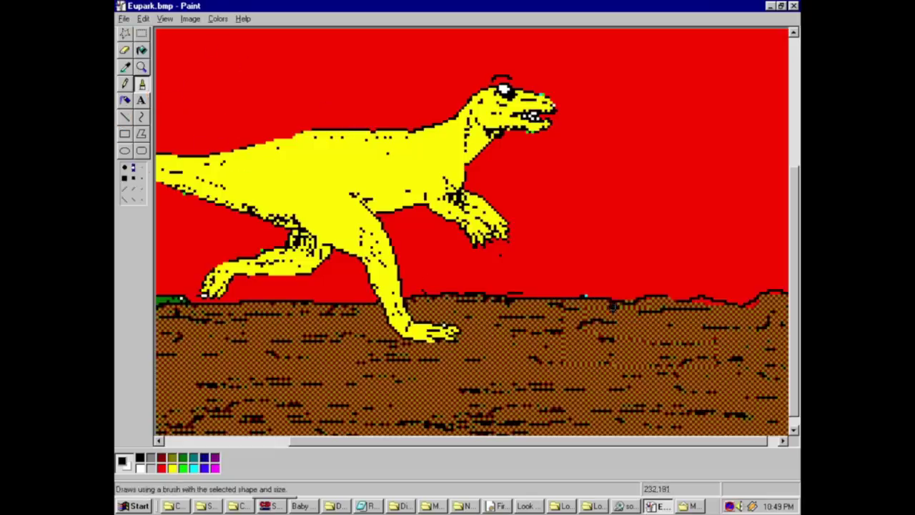
click(142, 168)
mouse_move(687, 244)
mouse_down()
mouse_move(636, 217)
mouse_move(685, 247)
mouse_move(637, 238)
mouse_up()
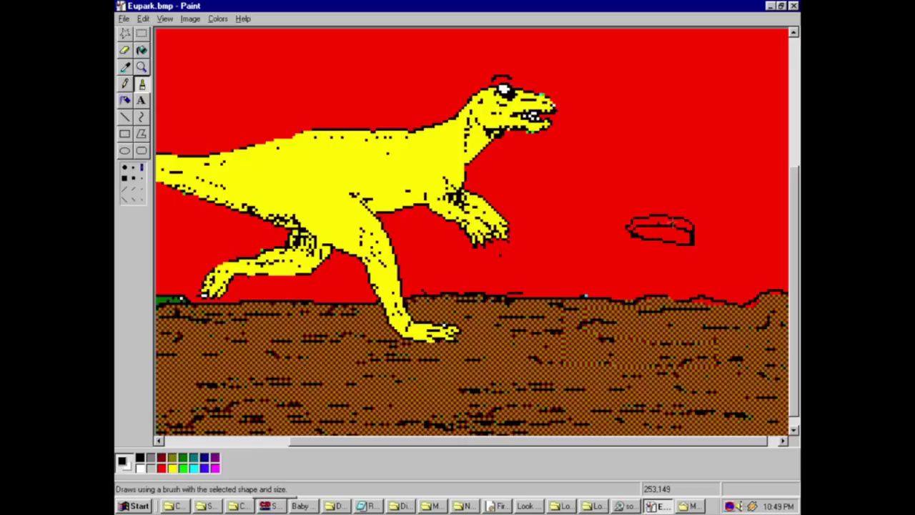
mouse_move(626, 233)
mouse_down()
mouse_move(607, 285)
mouse_move(626, 299)
mouse_move(631, 280)
mouse_move(673, 301)
mouse_move(690, 299)
mouse_move(693, 285)
mouse_move(654, 240)
mouse_move(562, 242)
mouse_up()
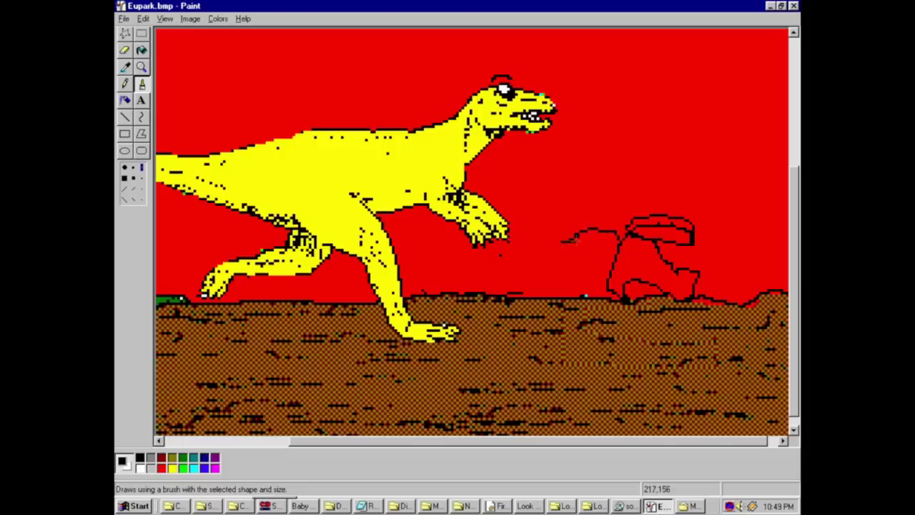
Undo the figure's arm stroke and redraw it as a thin, straighter shape reaching towards the dinosaur.
key(ctrl+z)
mouse_move(620, 237)
mouse_down()
mouse_move(601, 231)
mouse_move(604, 250)
mouse_move(622, 256)
mouse_move(593, 227)
mouse_move(615, 245)
mouse_move(578, 229)
mouse_up()
key(ctrl+z)
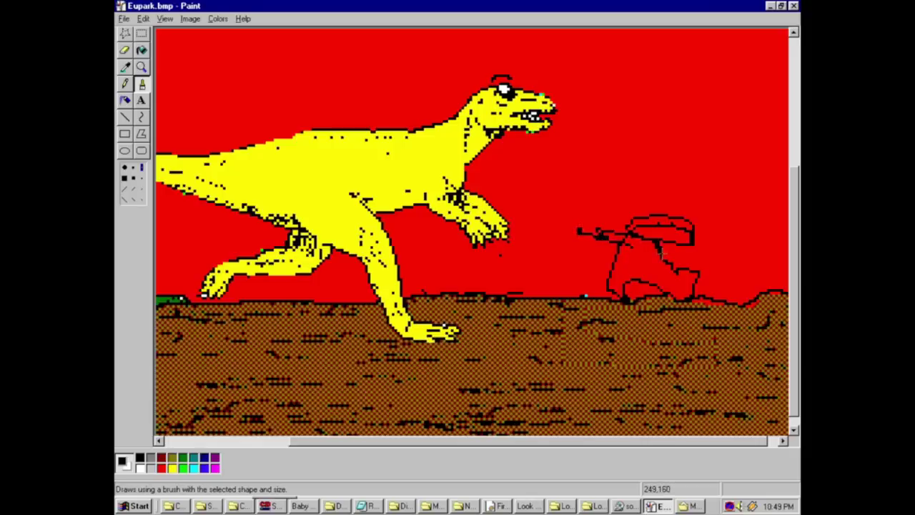
Fill the small figure's body with light grey.
click(125, 50)
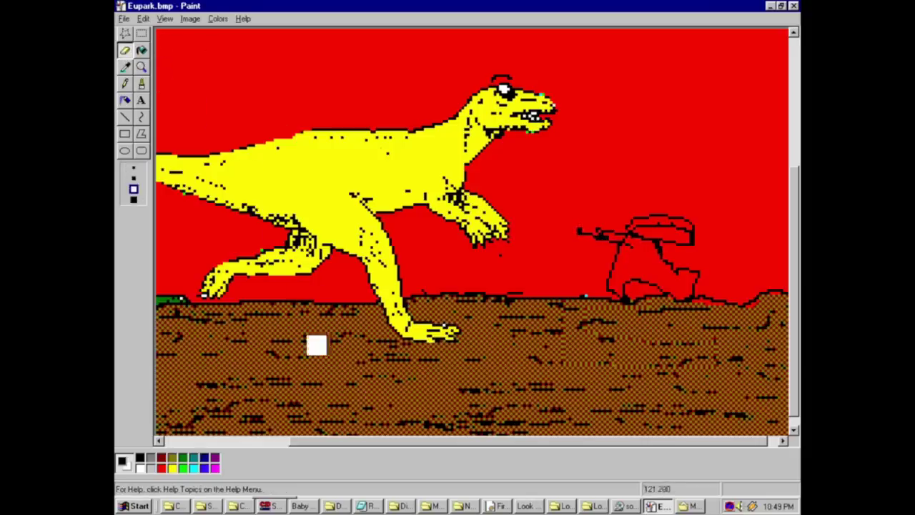
click(208, 461)
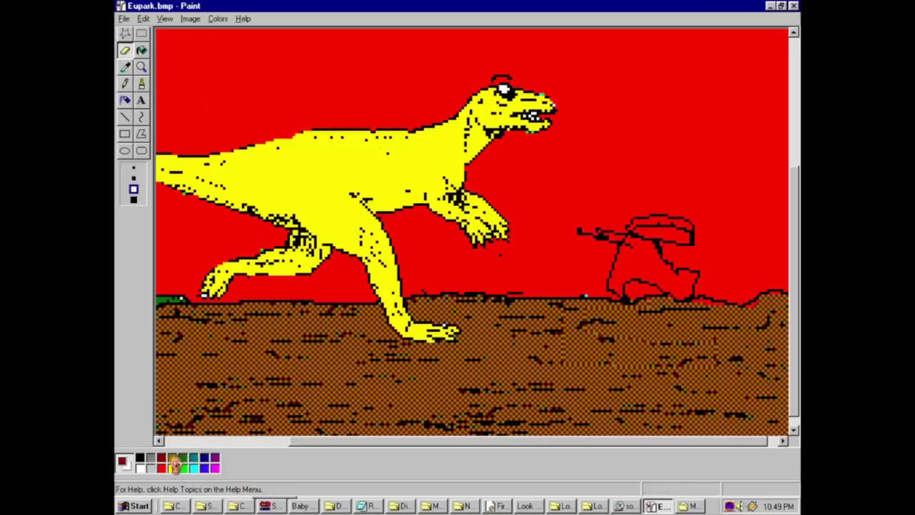
click(173, 467)
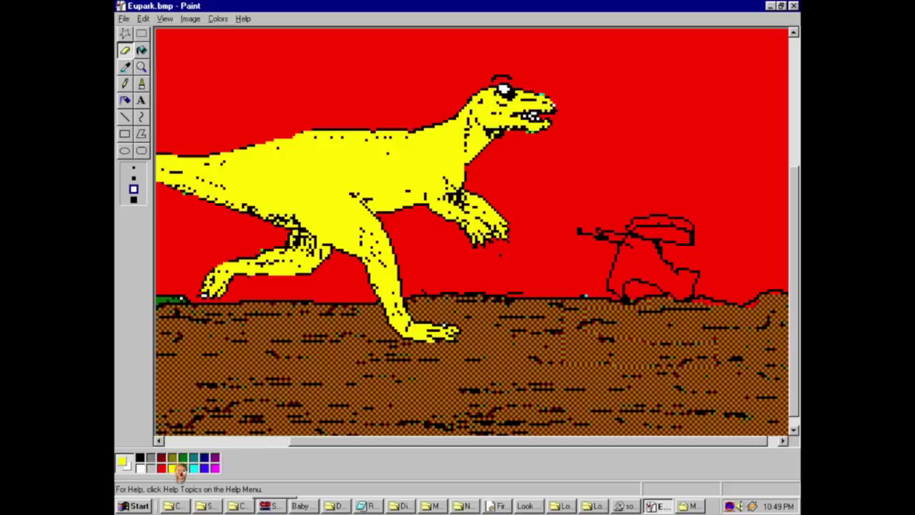
click(141, 50)
click(151, 467)
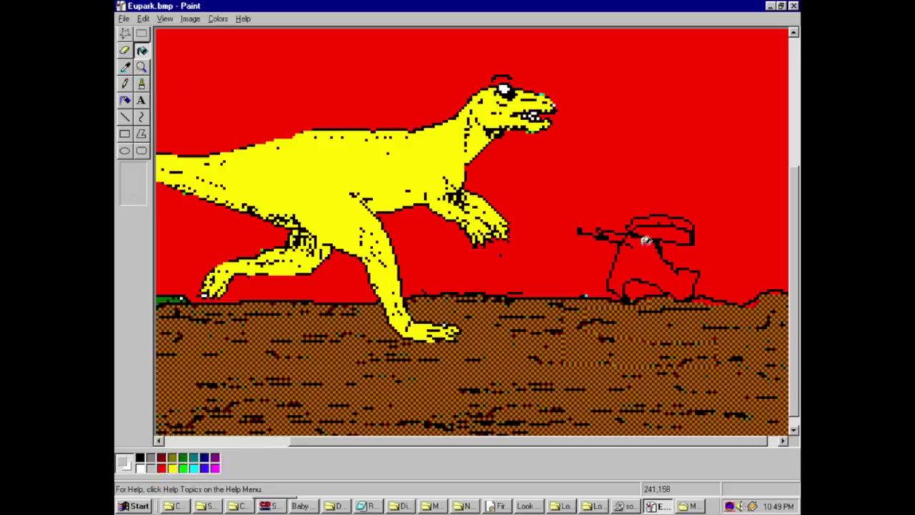
click(634, 249)
Replace the magenta palette colour with a custom pale peach.
double_click(215, 457)
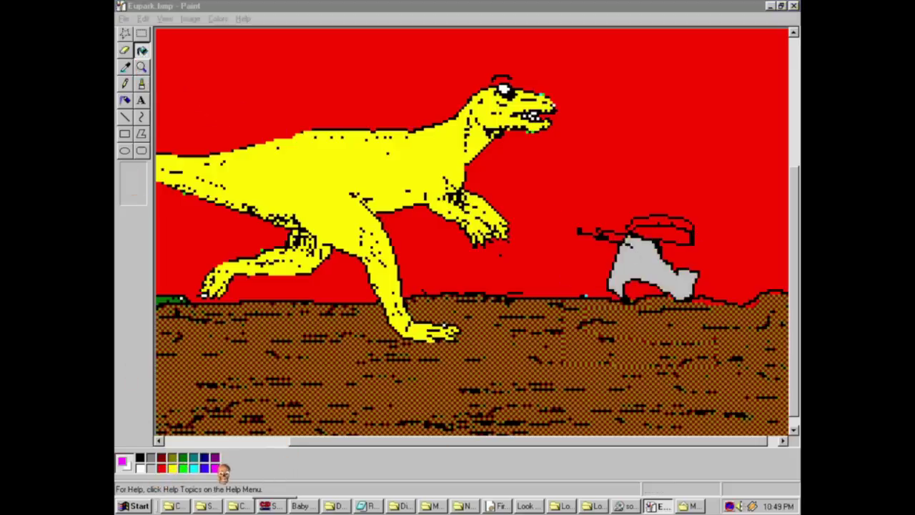
click(413, 221)
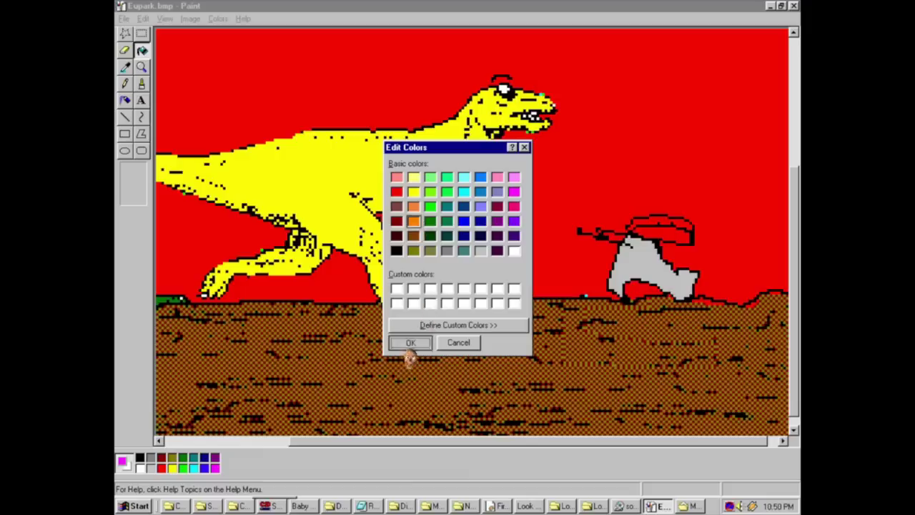
click(447, 303)
click(443, 325)
click(545, 168)
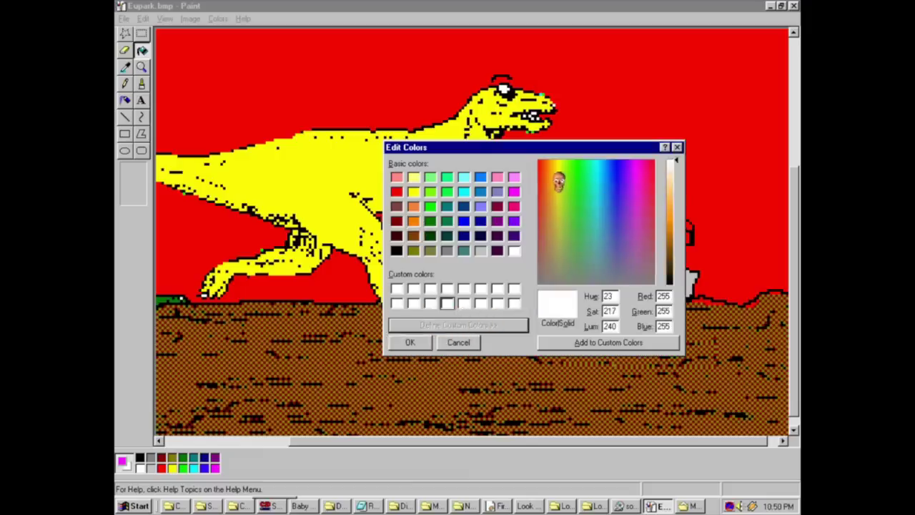
click(676, 183)
click(405, 342)
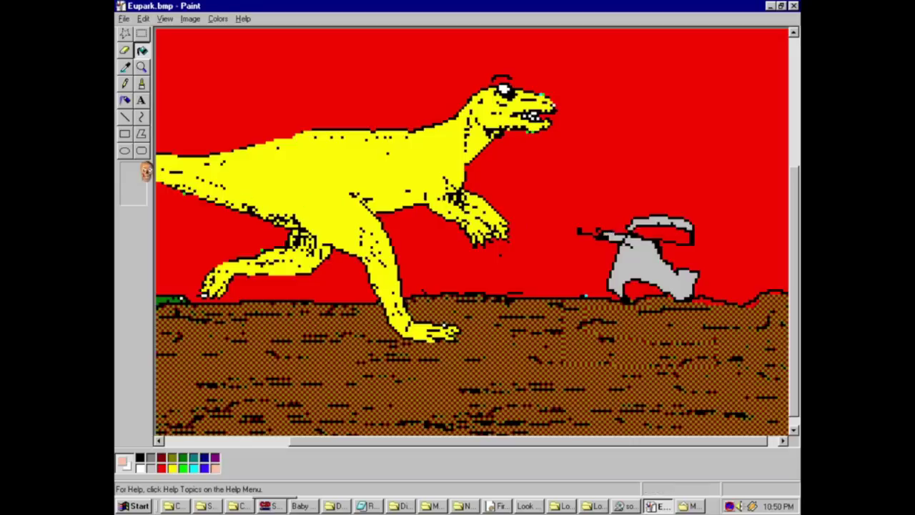
Try a yellow brush stroke between the small figure and the dinosaur, and undo it.
click(141, 84)
click(172, 468)
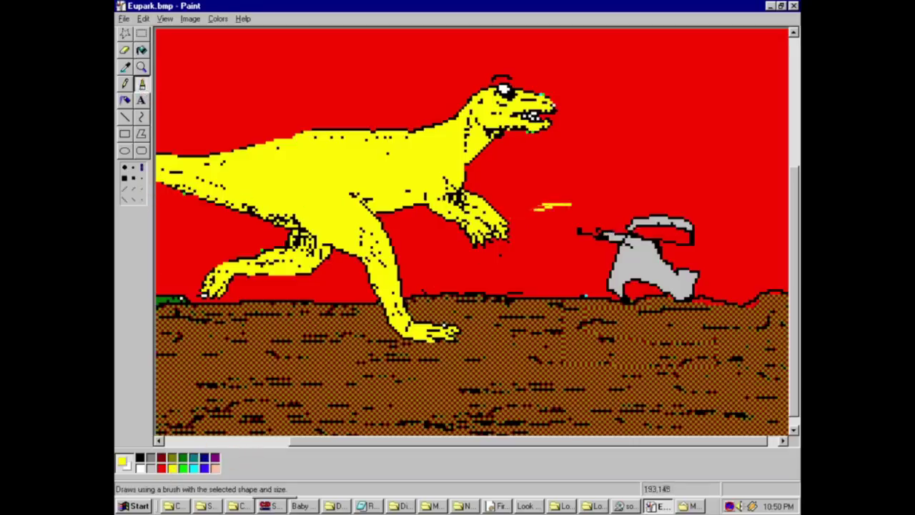
drag(568, 206, 507, 218)
key(ctrl+z)
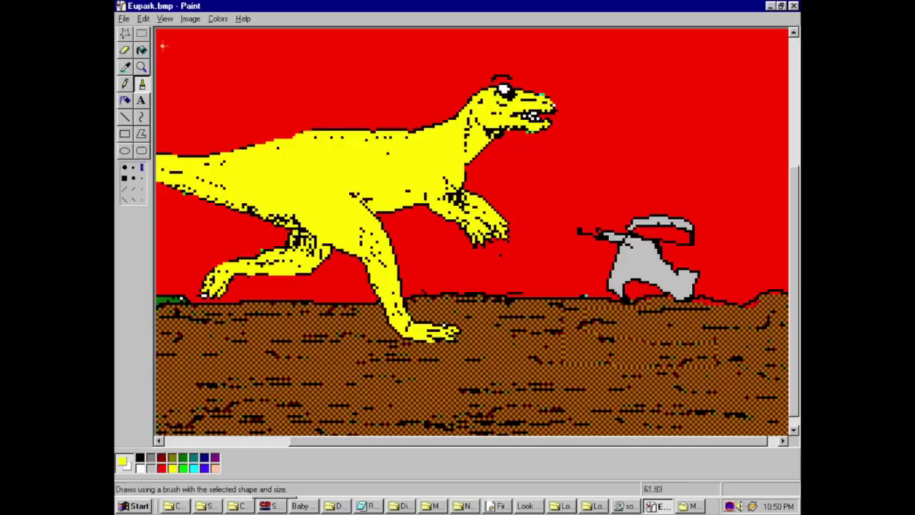
Brush thin dark red streaks from the figure's arm towards the dinosaur and large round blotches over and above its head.
click(163, 460)
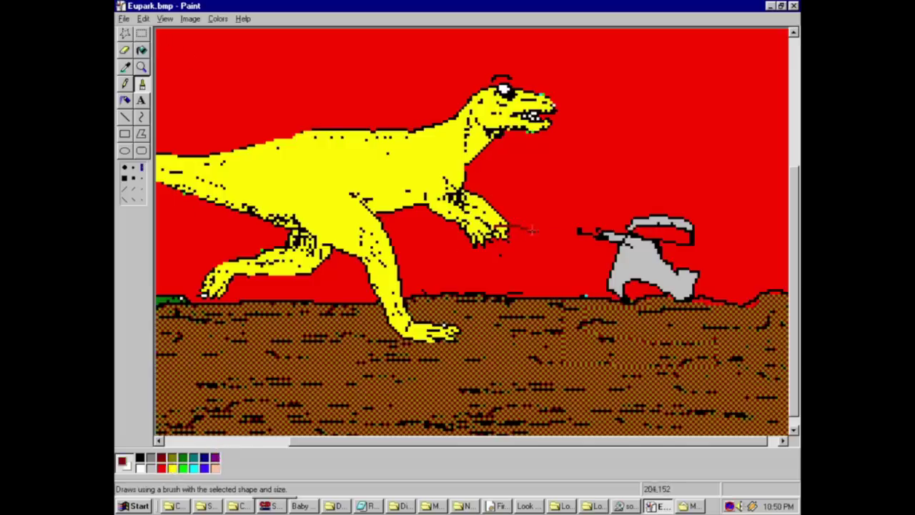
mouse_move(593, 232)
mouse_down()
mouse_move(542, 208)
mouse_move(516, 170)
mouse_up()
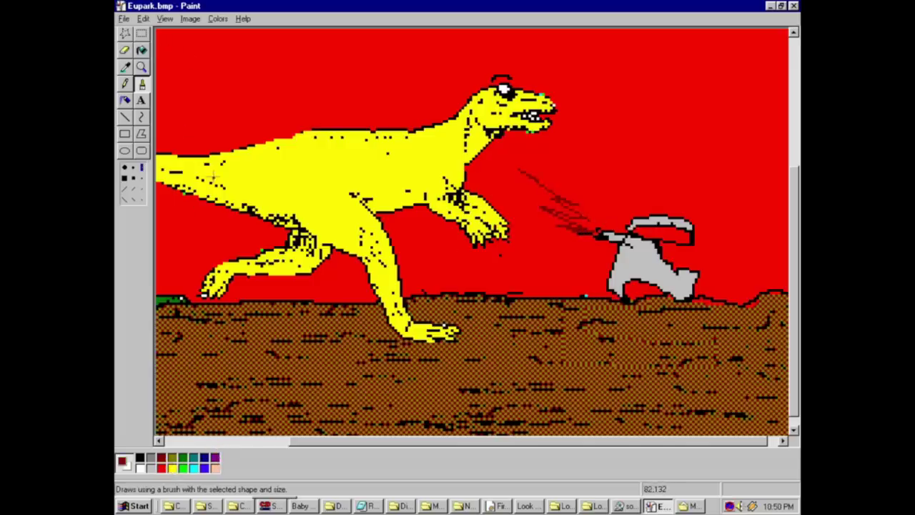
click(124, 167)
mouse_move(609, 243)
mouse_down()
mouse_move(636, 223)
mouse_move(667, 243)
mouse_move(652, 232)
mouse_move(710, 202)
mouse_move(690, 232)
mouse_up()
click(652, 142)
drag(642, 92, 653, 120)
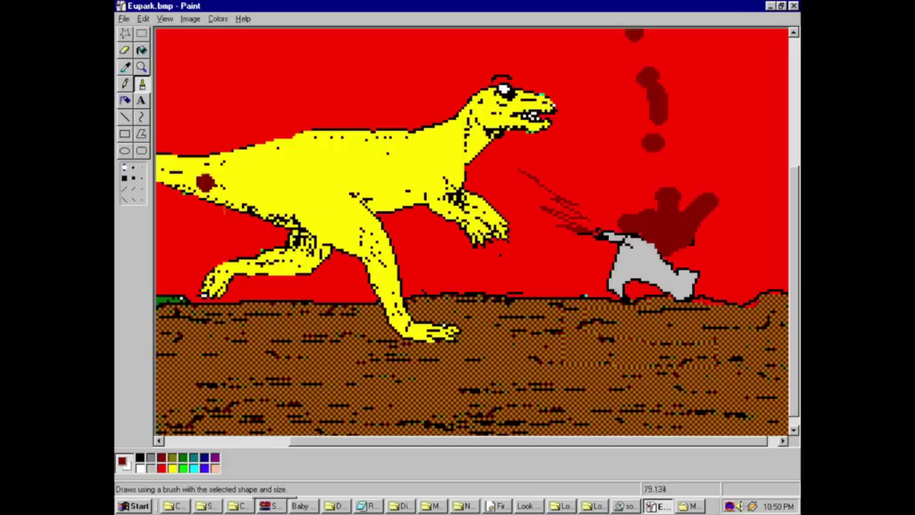
Spray dark red splatter from the dinosaur's mouth down to the small figure with the largest airbrush.
click(125, 83)
click(125, 101)
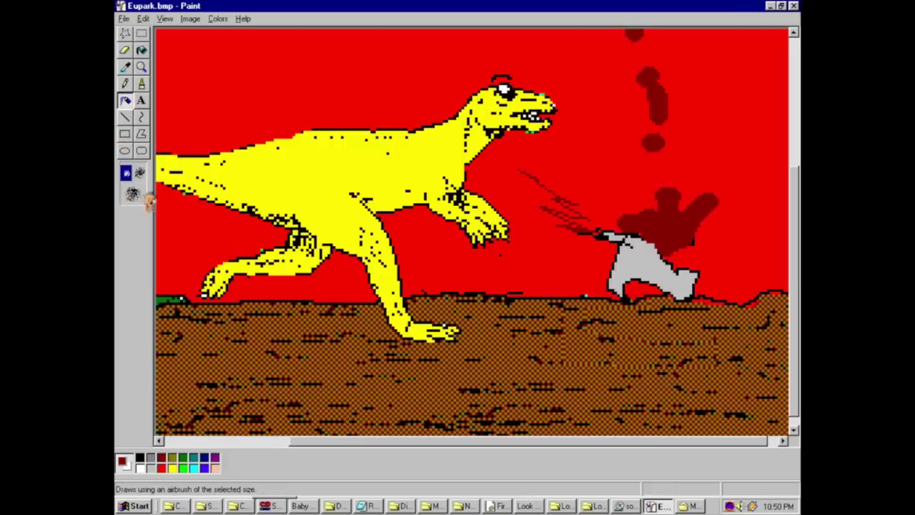
click(132, 194)
mouse_move(550, 114)
mouse_down()
mouse_move(623, 208)
mouse_move(649, 218)
mouse_move(609, 162)
mouse_move(653, 222)
mouse_move(629, 205)
mouse_move(651, 200)
mouse_move(680, 229)
mouse_move(638, 165)
mouse_move(605, 144)
mouse_move(679, 238)
mouse_move(662, 231)
mouse_move(668, 257)
mouse_up()
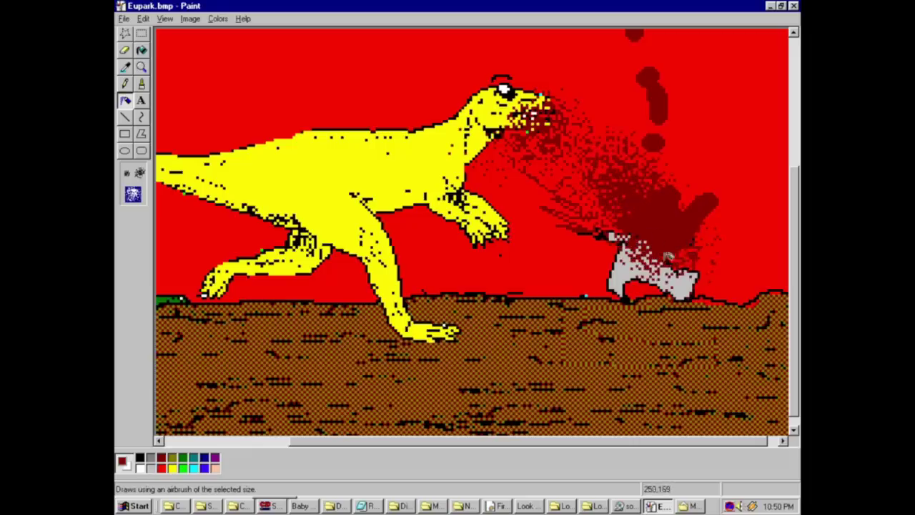
Save the edited Eupark.bmp and close Paint.
click(124, 18)
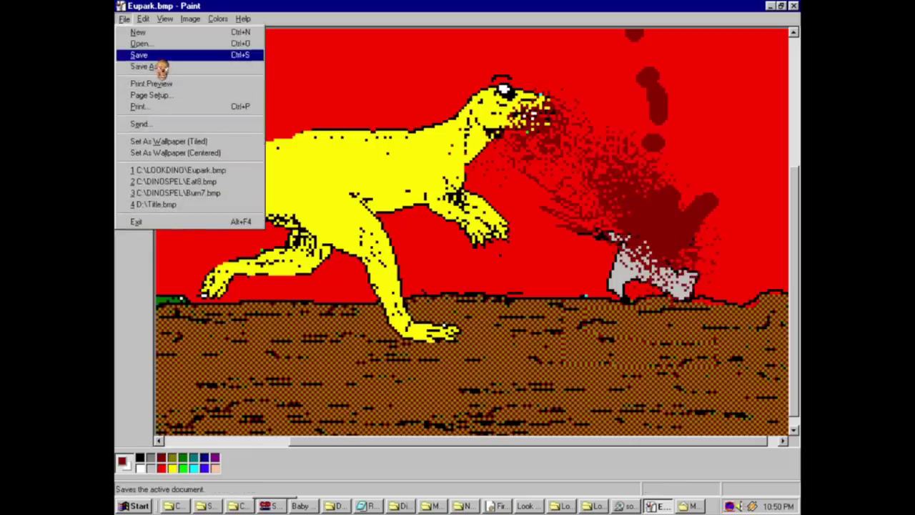
click(172, 54)
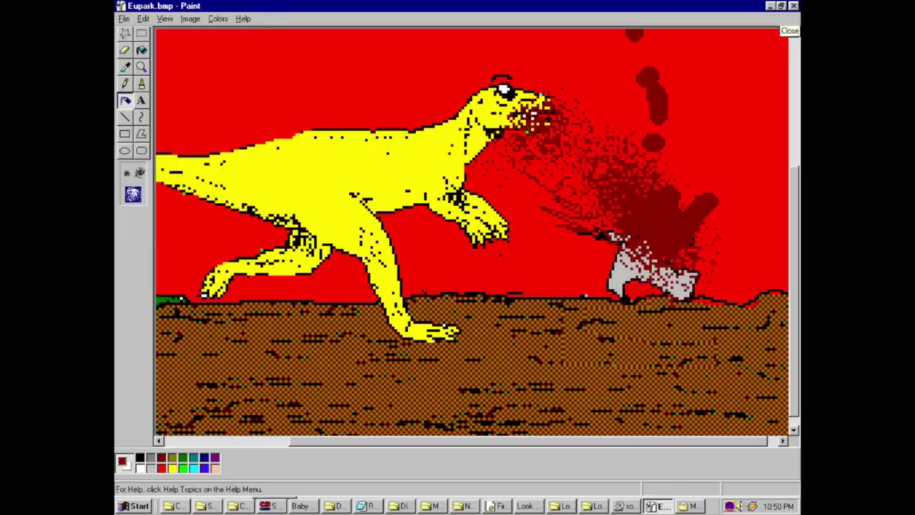
click(793, 5)
Launch Lookd.exe from the Lookdino folder and dismiss the unregistered program warning.
click(729, 276)
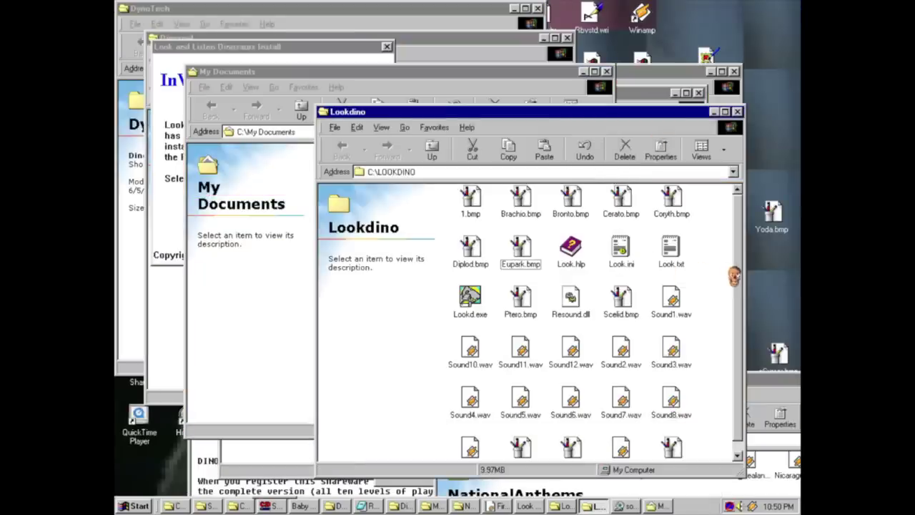
double_click(472, 296)
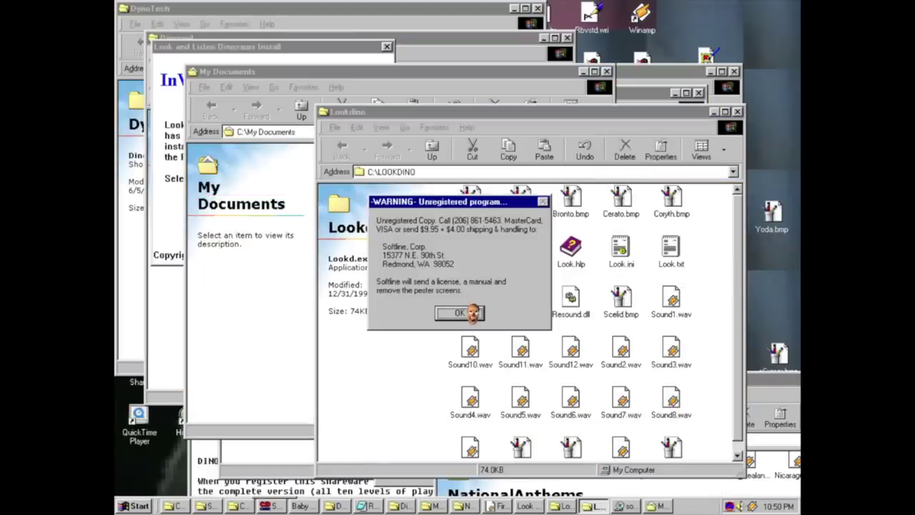
click(460, 312)
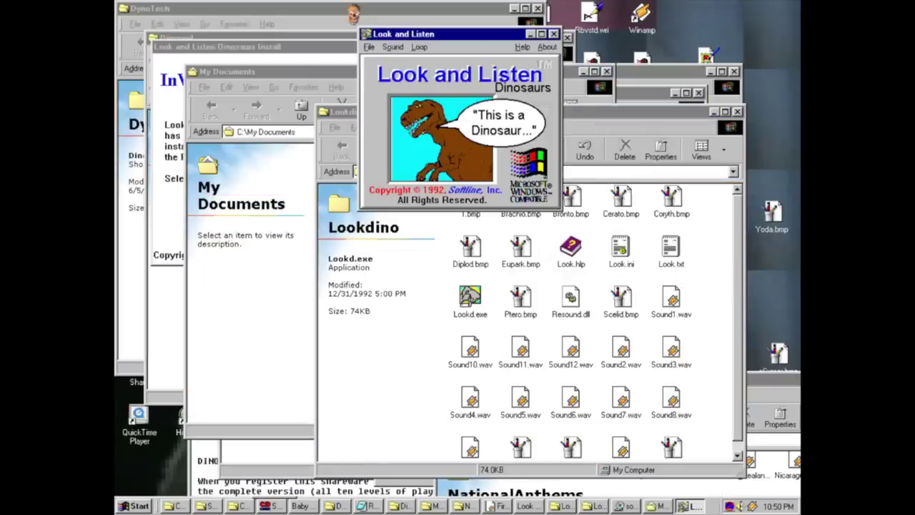
click(393, 47)
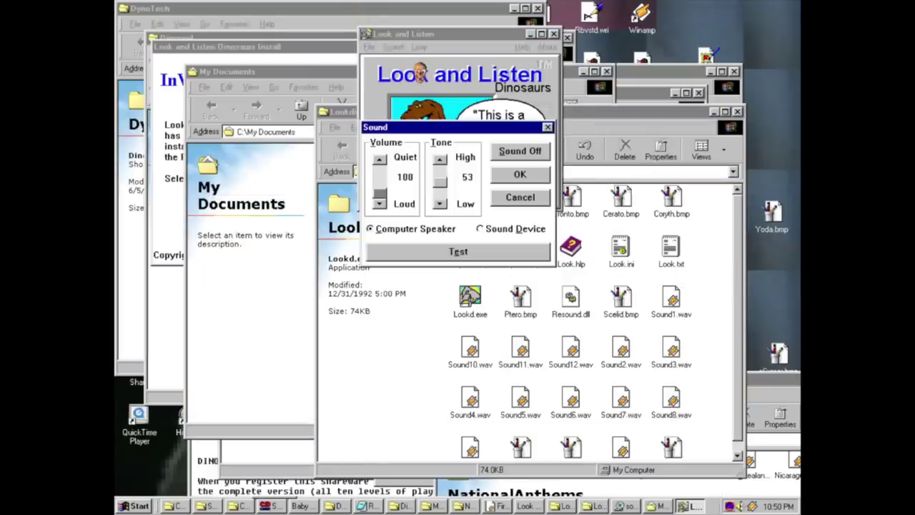
click(523, 229)
click(510, 198)
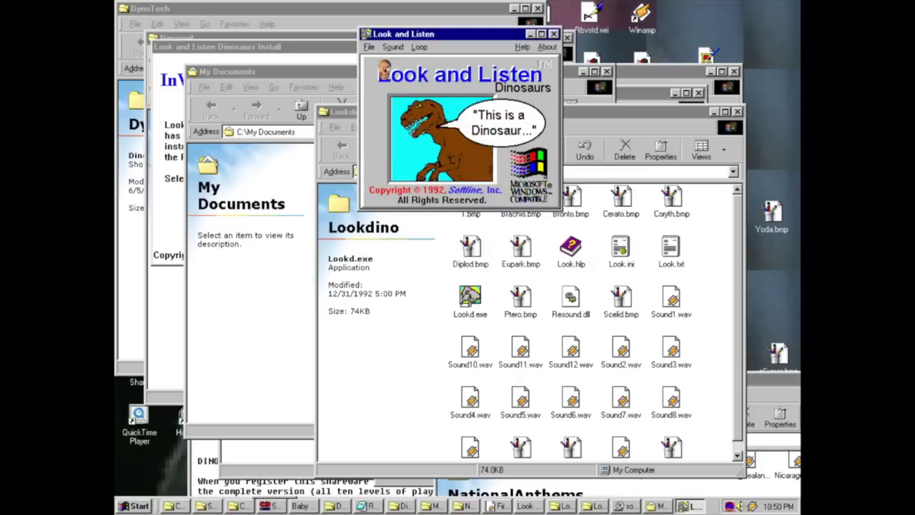
Start the Look and Listen dinosaur slideshow, maximise its window and advance past the Ceratosaurus picture.
click(370, 47)
click(381, 61)
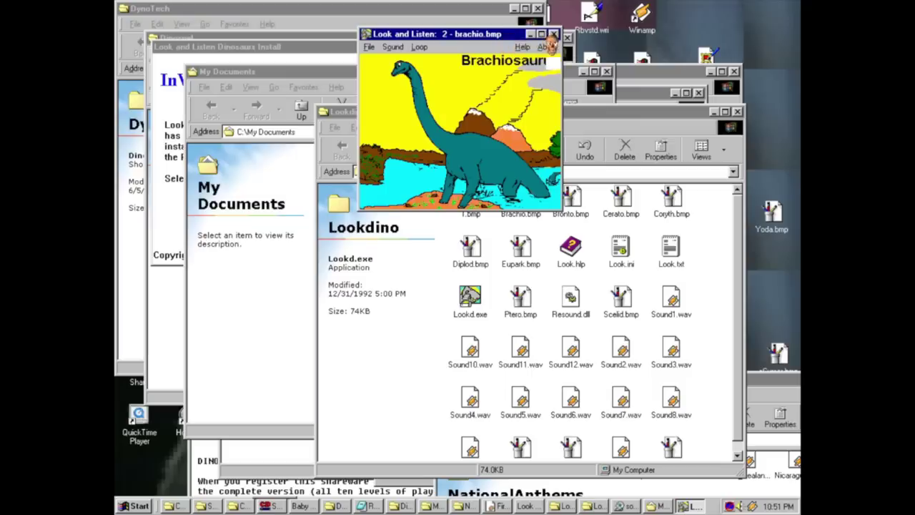
click(541, 33)
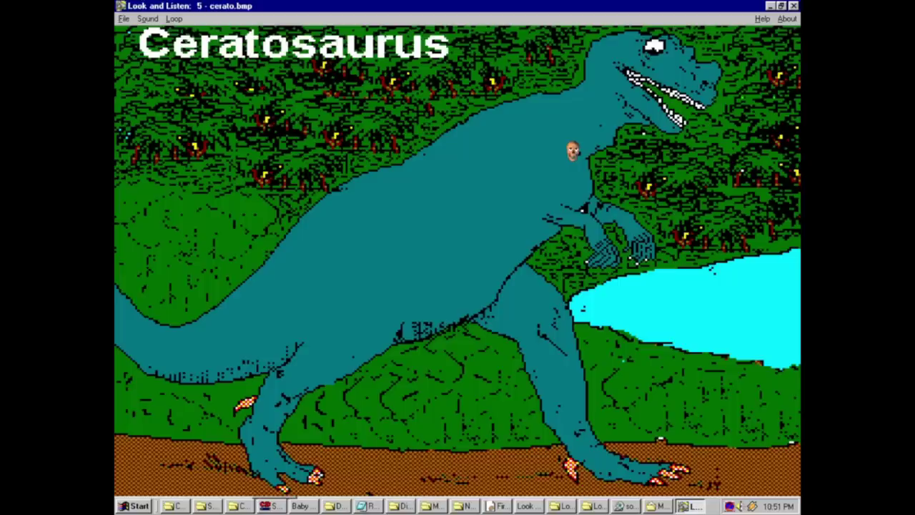
click(573, 150)
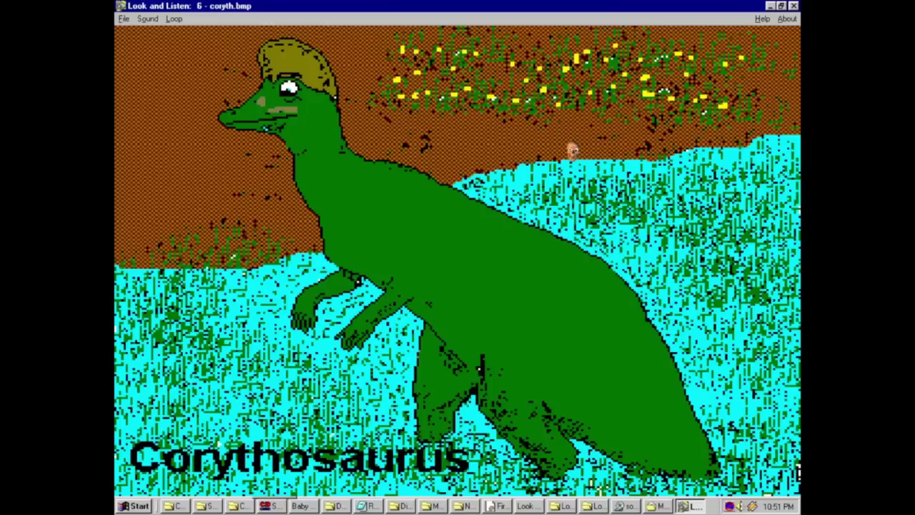
Advance past the Corythosaurus picture and enter the screen saver password to return to Look and Listen.
click(572, 150)
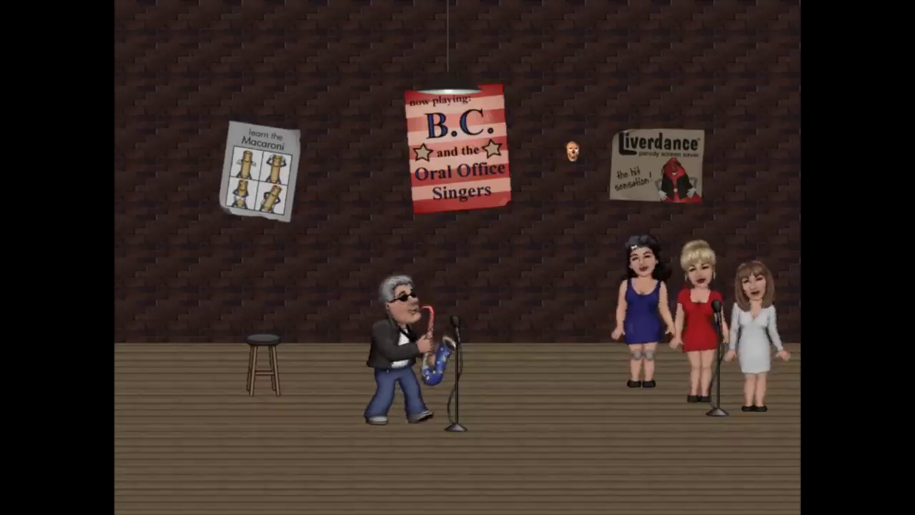
mouse_move(613, 214)
text(******)
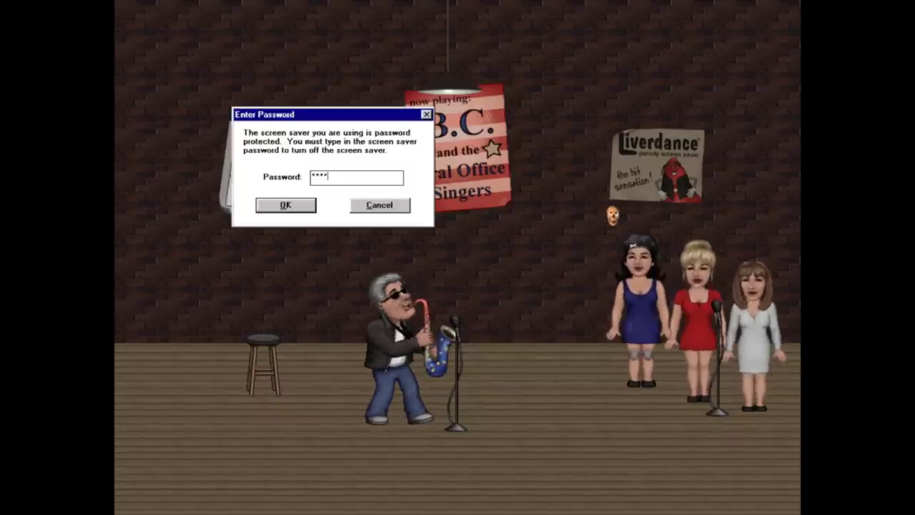
key(Return)
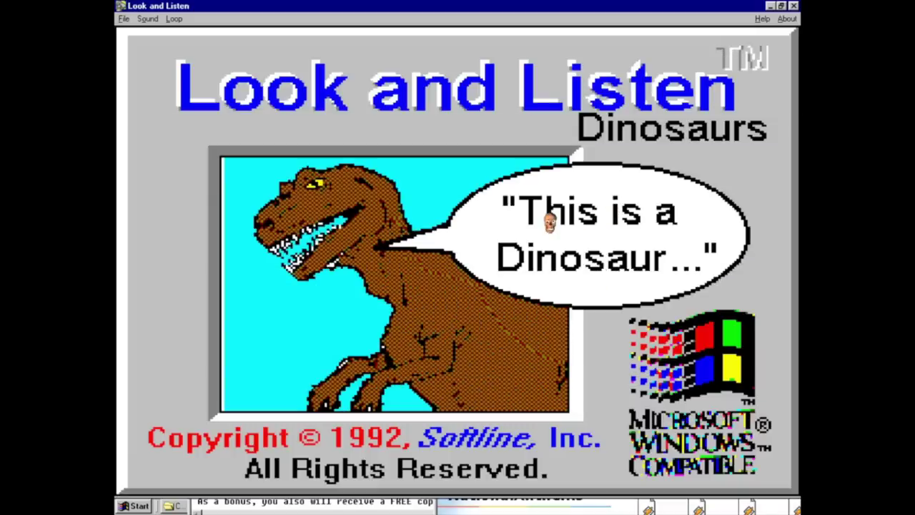
Set the slideshow to Loop with a delay between pictures of 3.
click(174, 18)
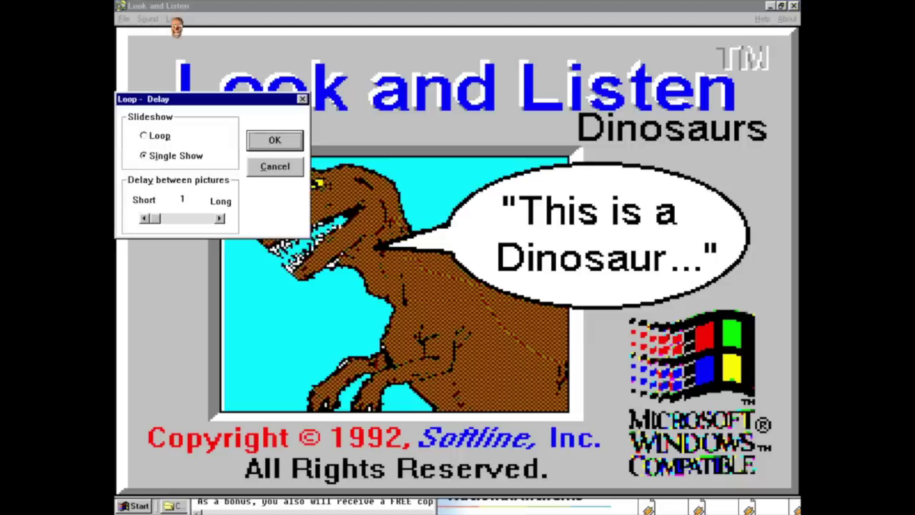
click(163, 140)
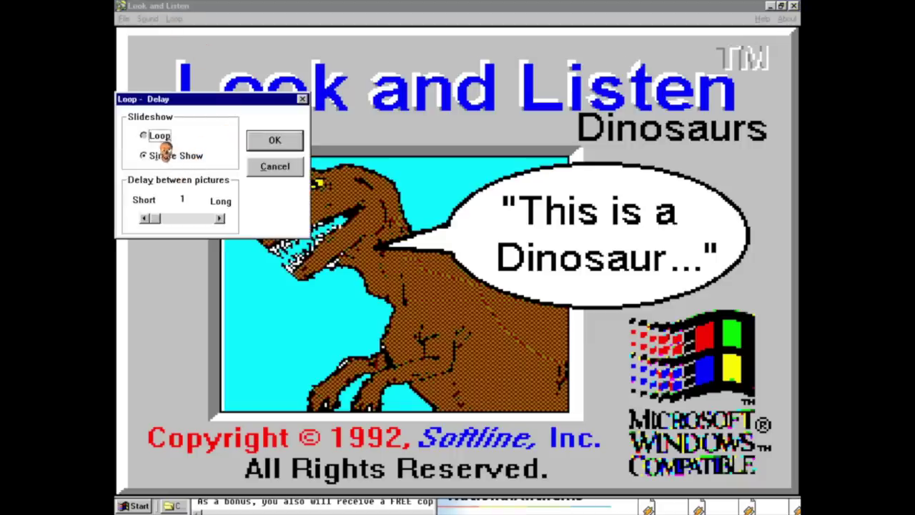
drag(160, 218, 139, 229)
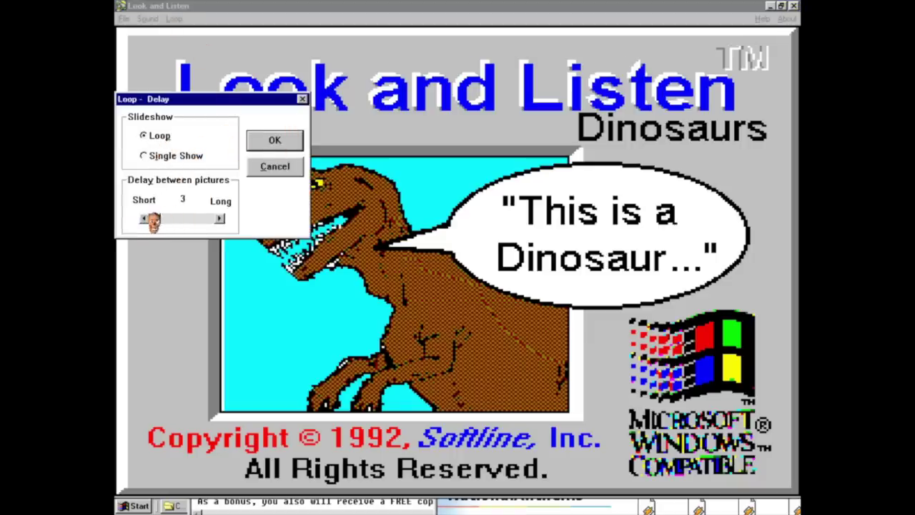
click(273, 140)
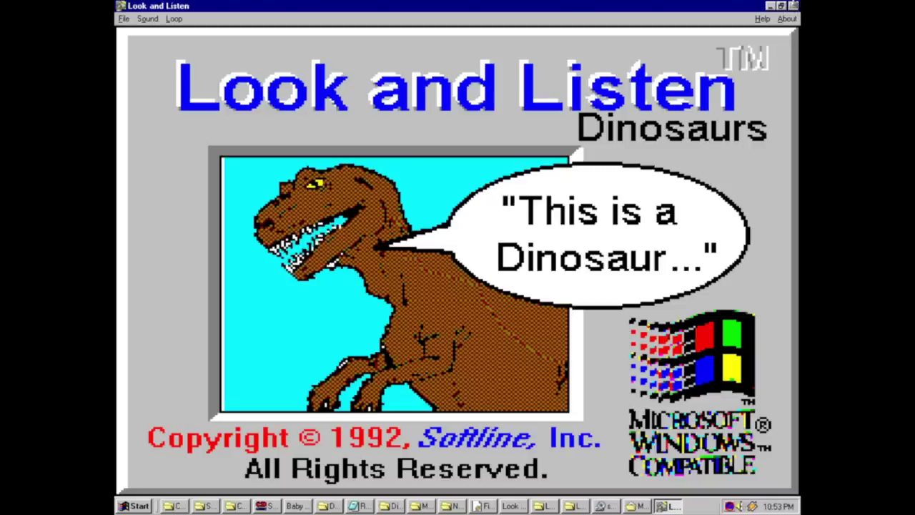
Close Look and Listen Dinosaurs and decline the registration information.
click(792, 6)
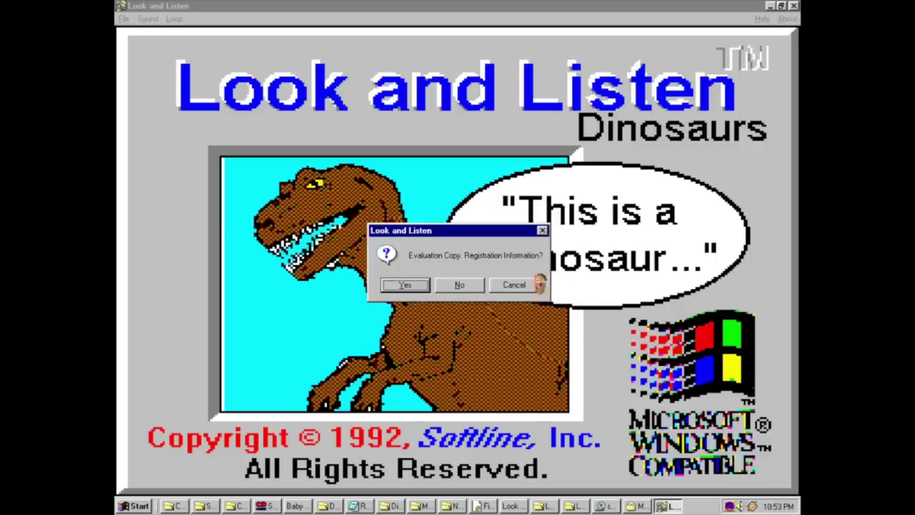
click(441, 285)
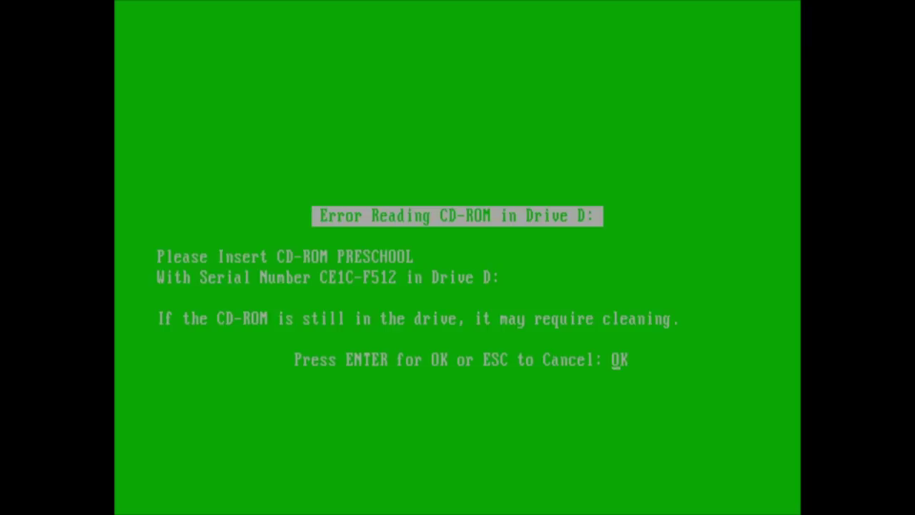